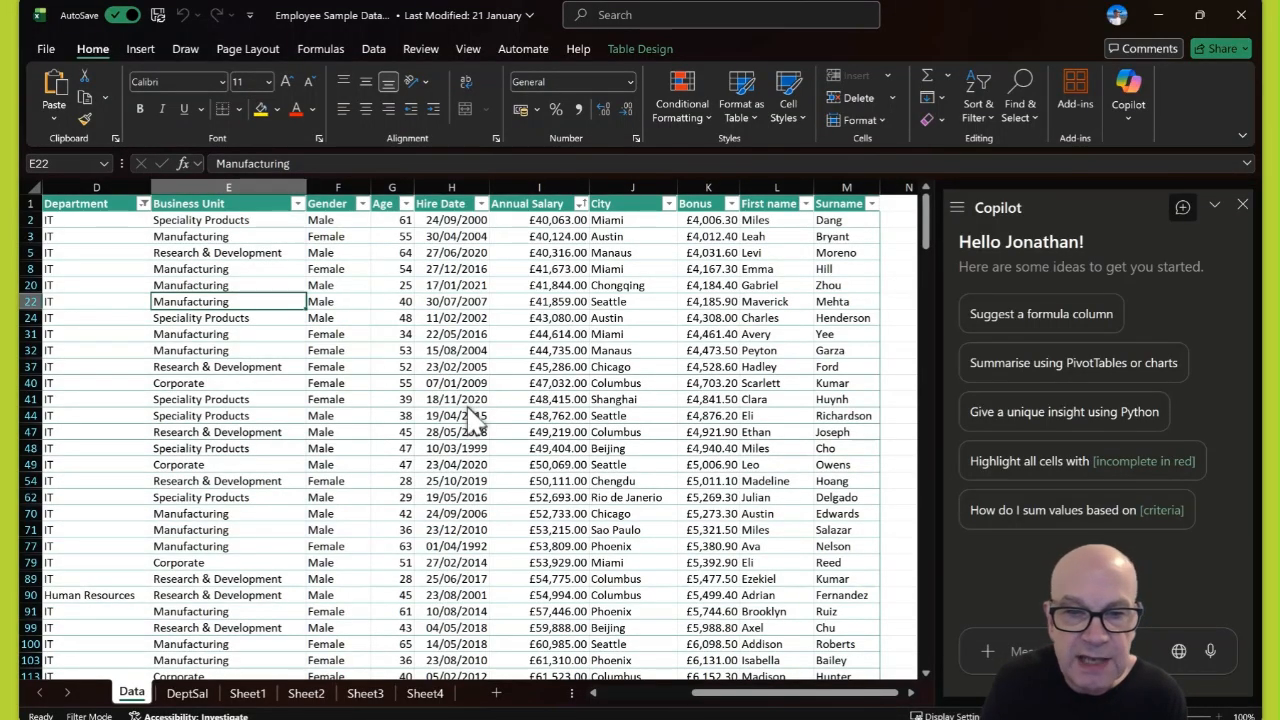
- Select cell H32 in the Hire Date column of the employee table
click(462, 352)
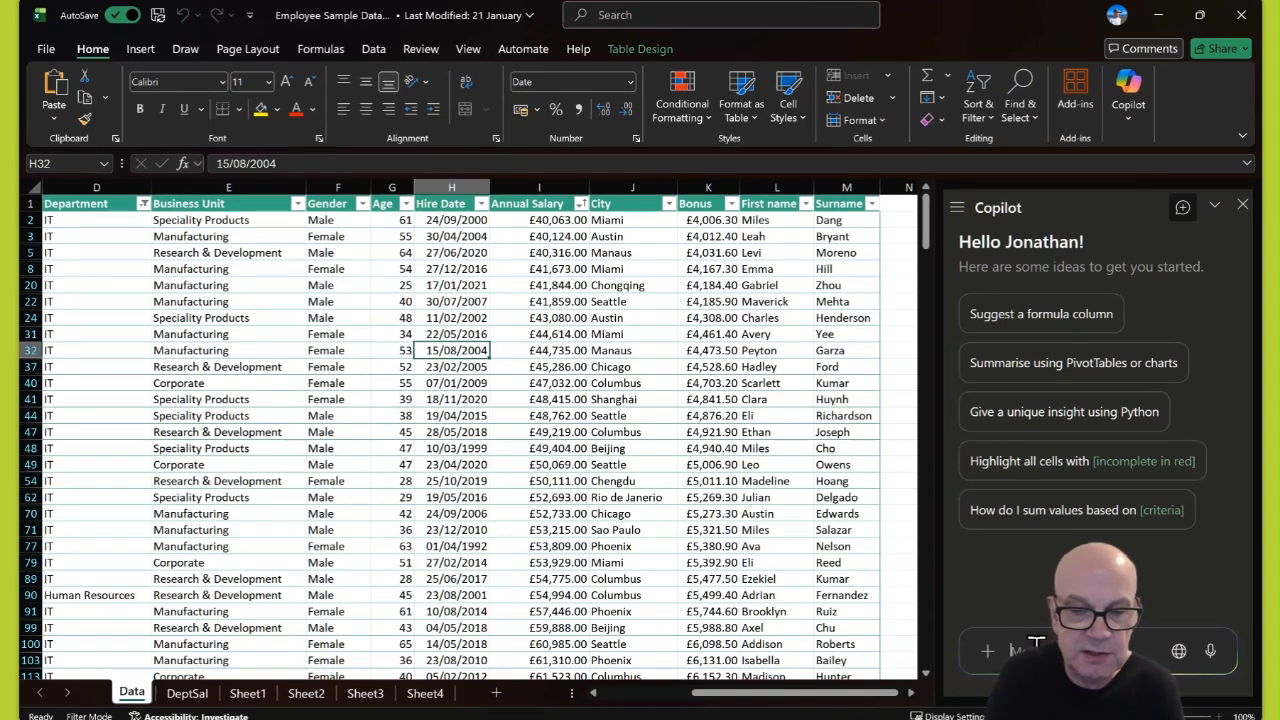
- Ask Copilot for insights on the employee data, such as average salary, largest department and top city
text(show)
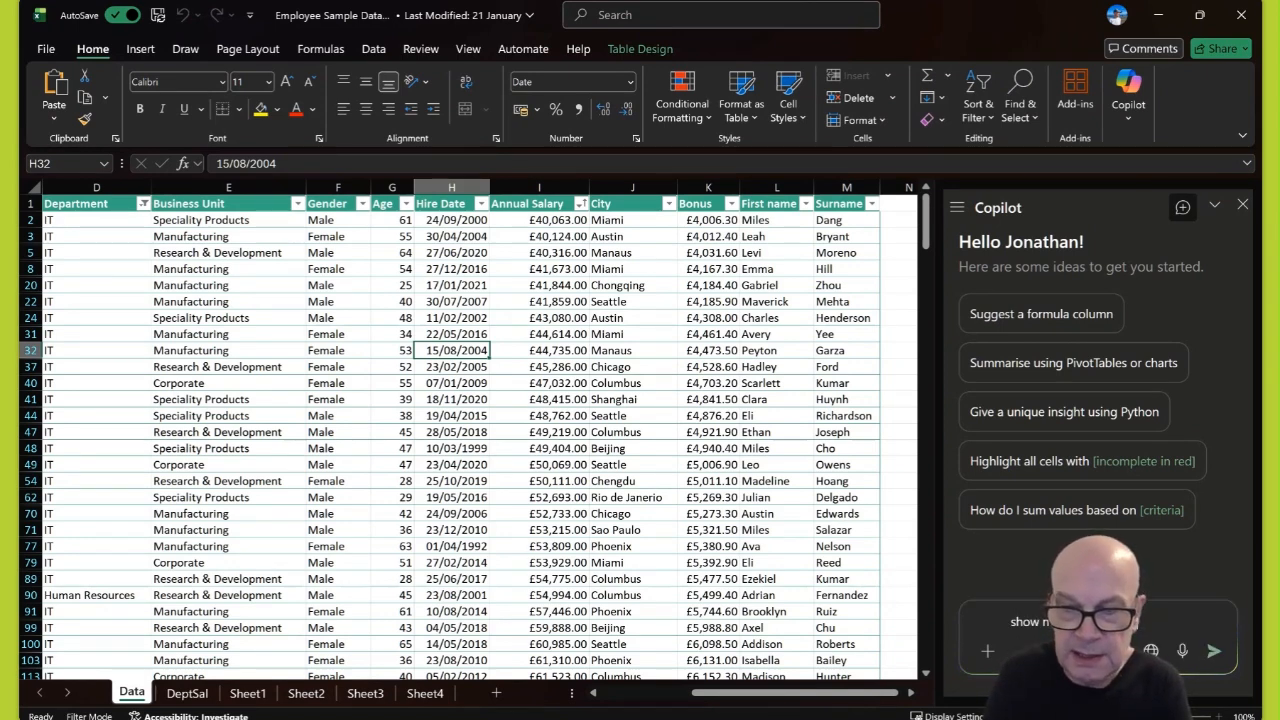
key(Return)
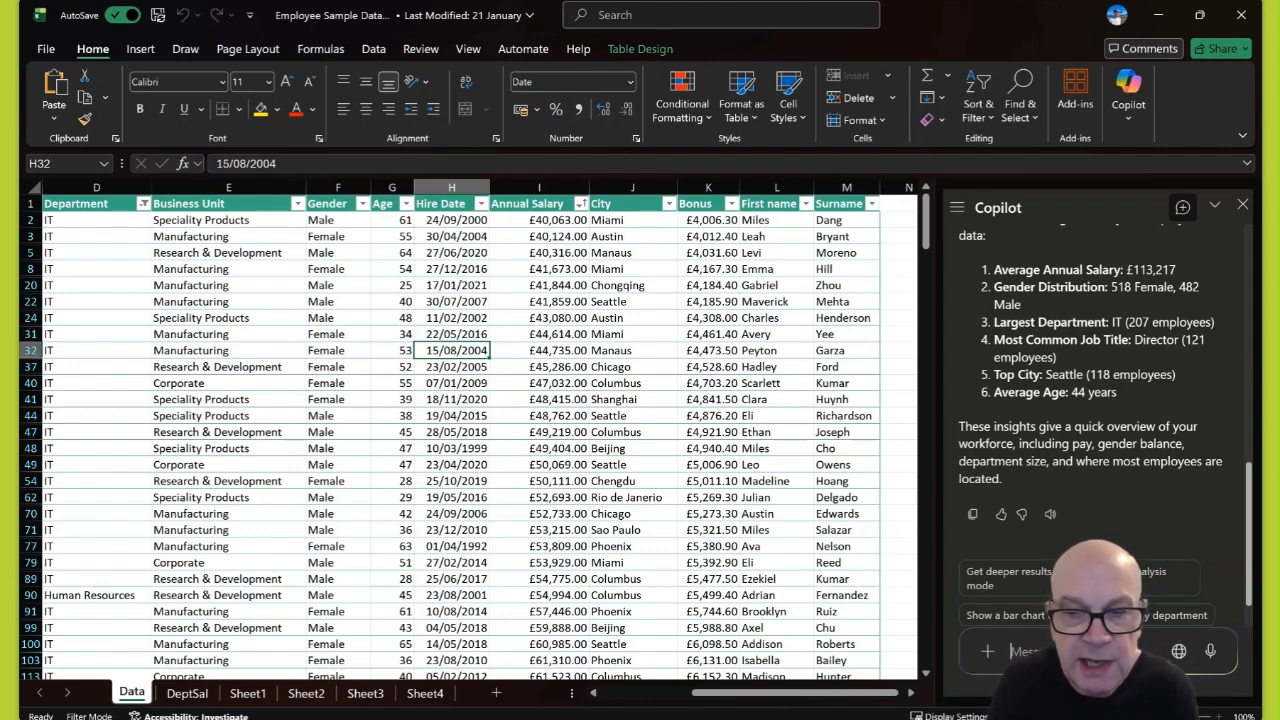
- Ask Copilot to convert Column K annual salaries into euros
text(con)
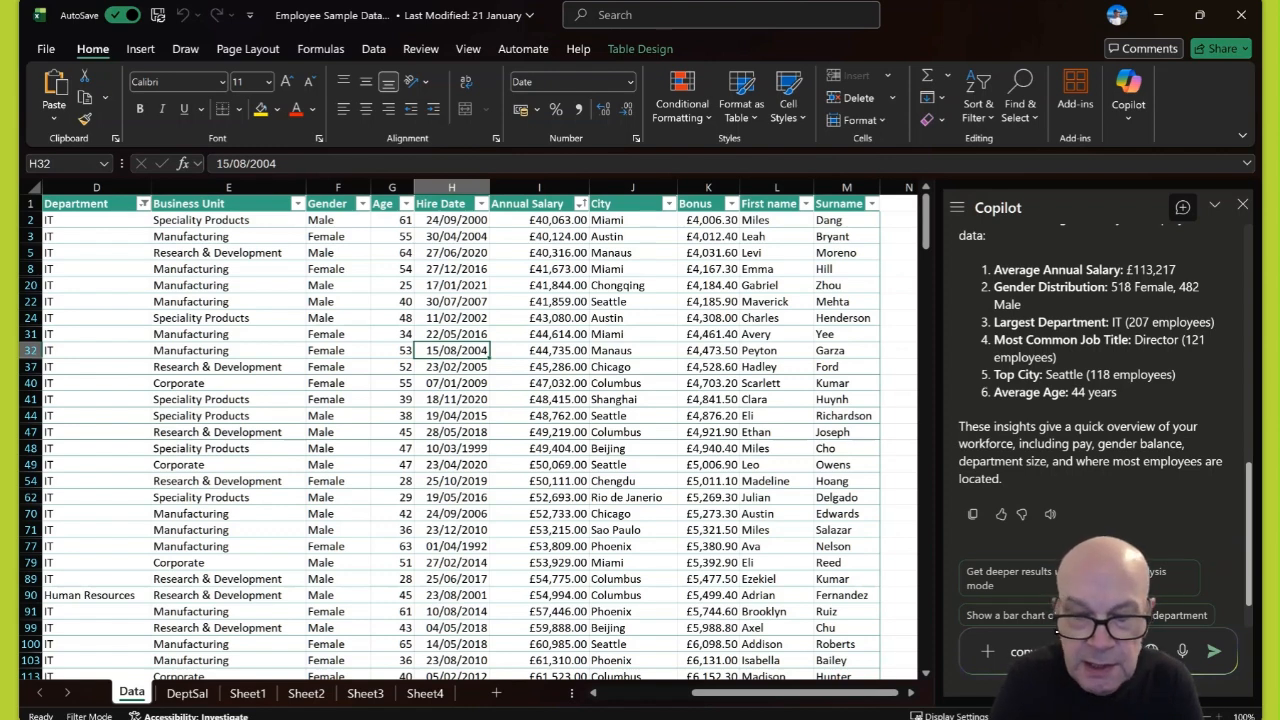
text(ert Column K into euros)
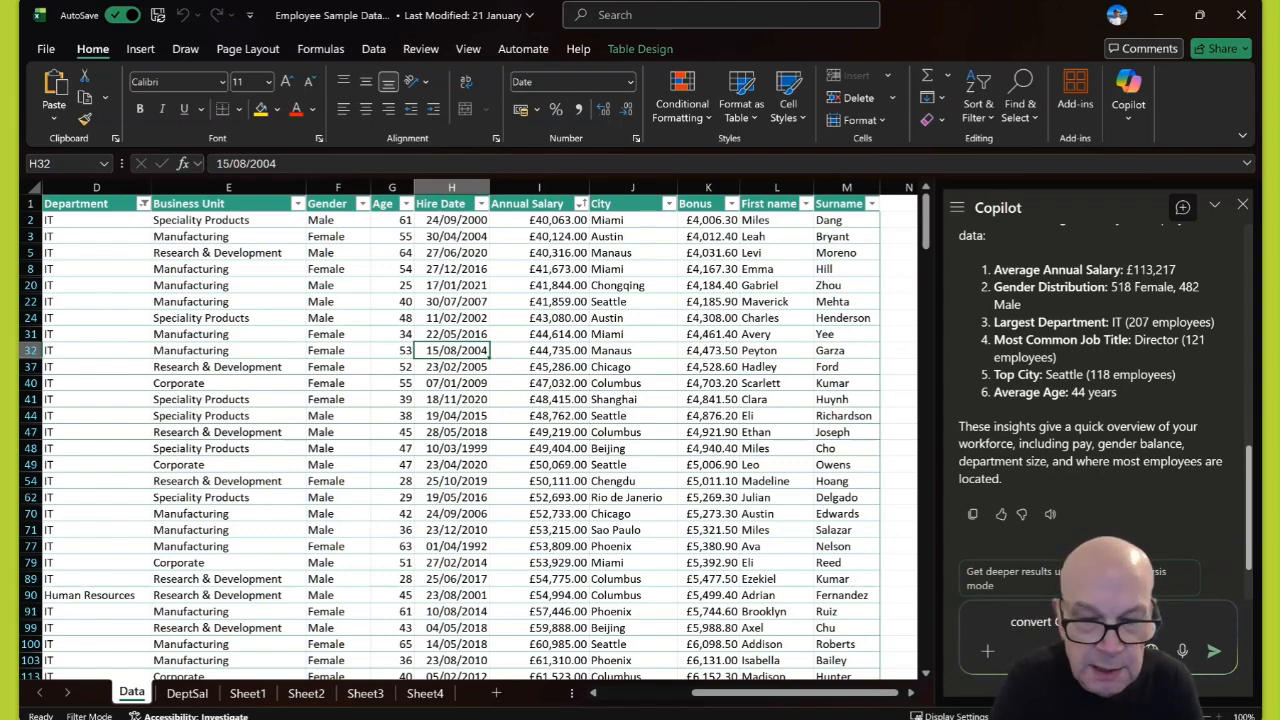
key(Return)
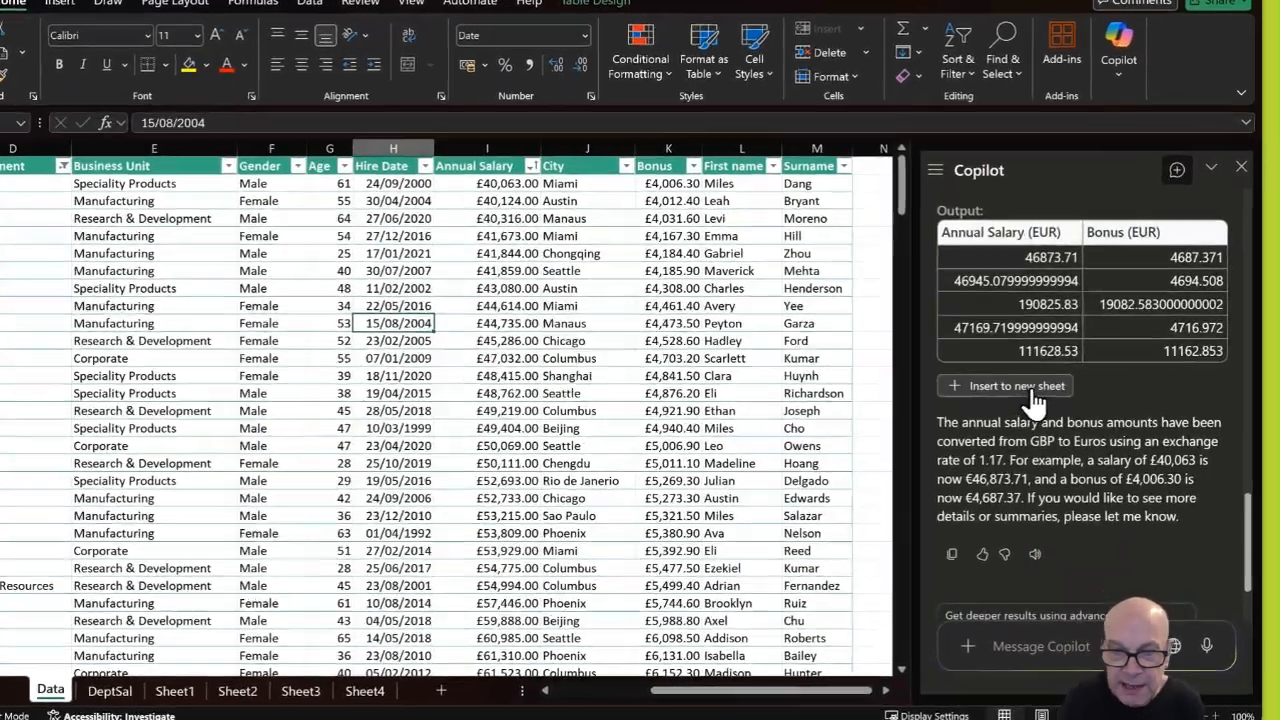
- Insert Copilot's euro salary and bonus table into new Sheet5, then return to the Data sheet
click(1020, 386)
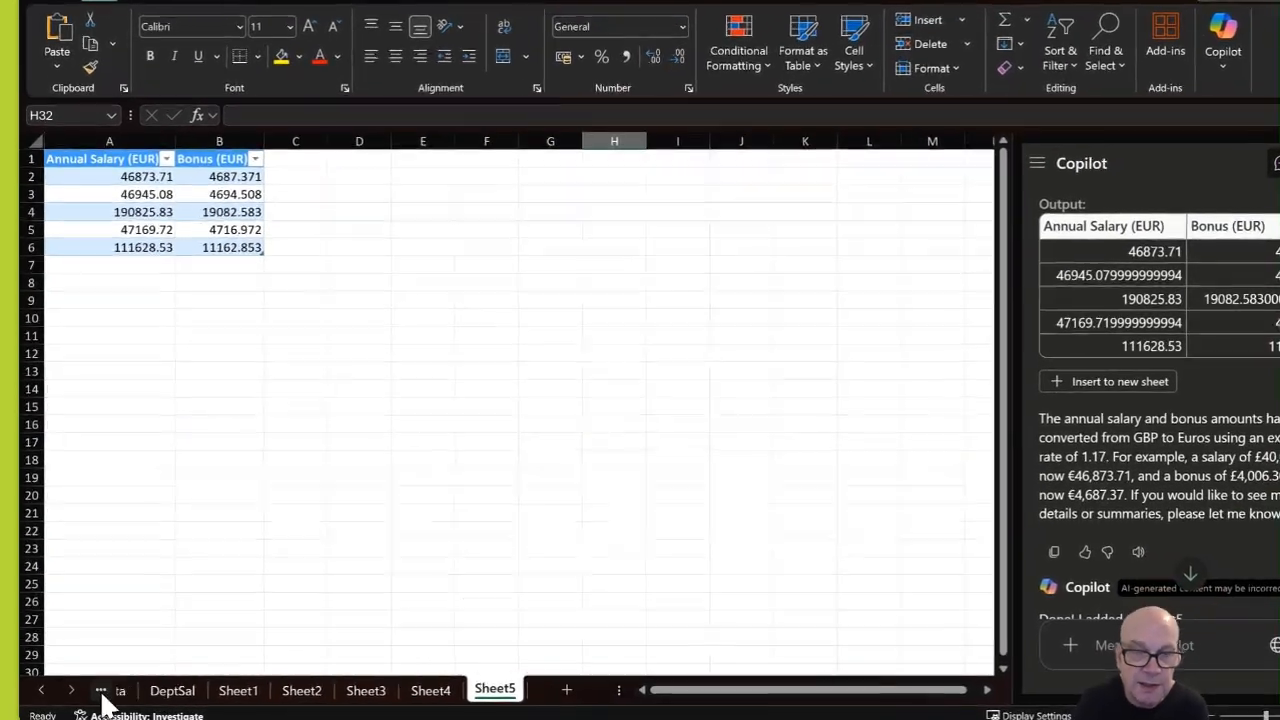
click(106, 694)
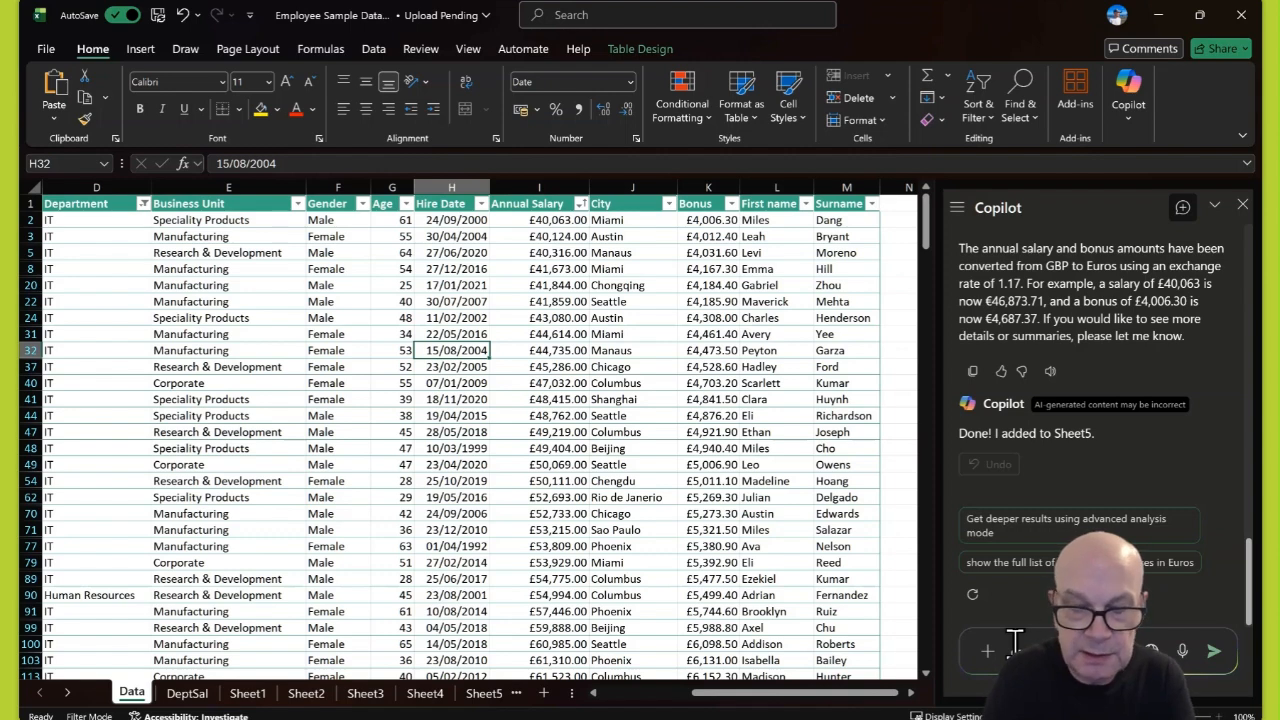
- Ask Copilot to create a pivot table for column G
click(1014, 643)
text(create a)
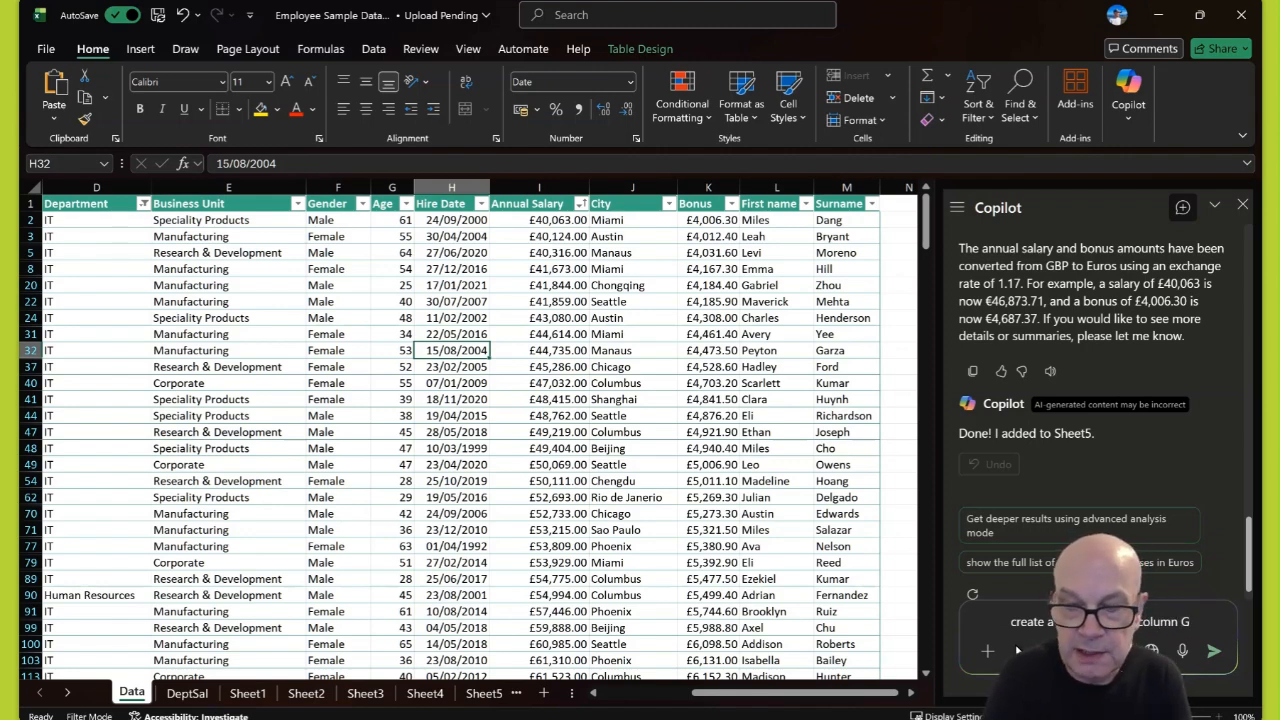
key(Return)
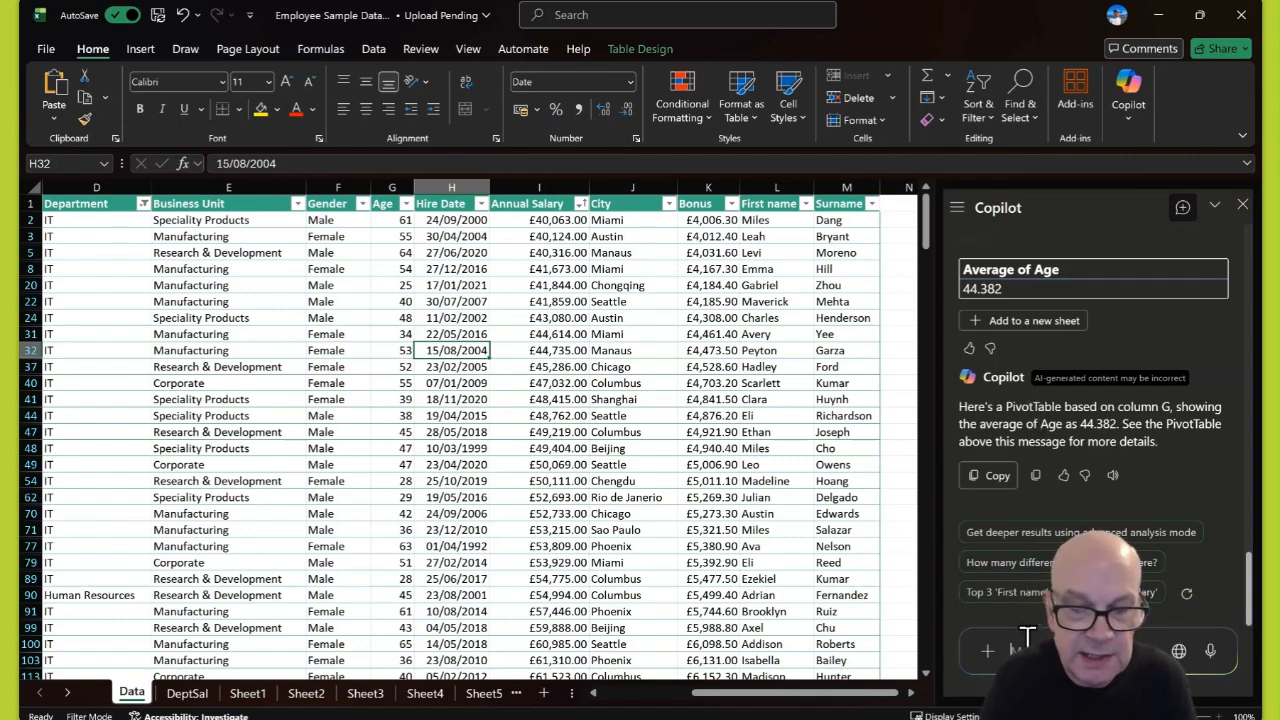
- Ask Copilot to suggest some conditional formatting and read through its five suggestions for A1:M1001
text(su)
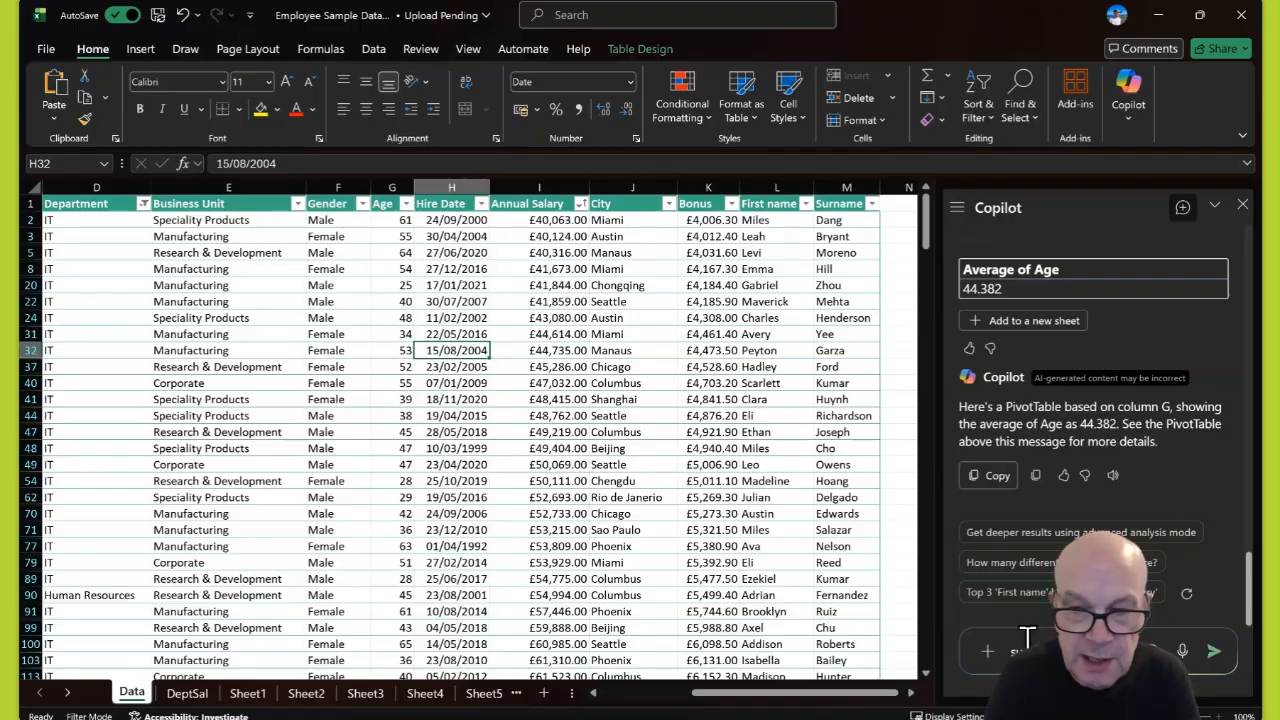
text(ggest some con)
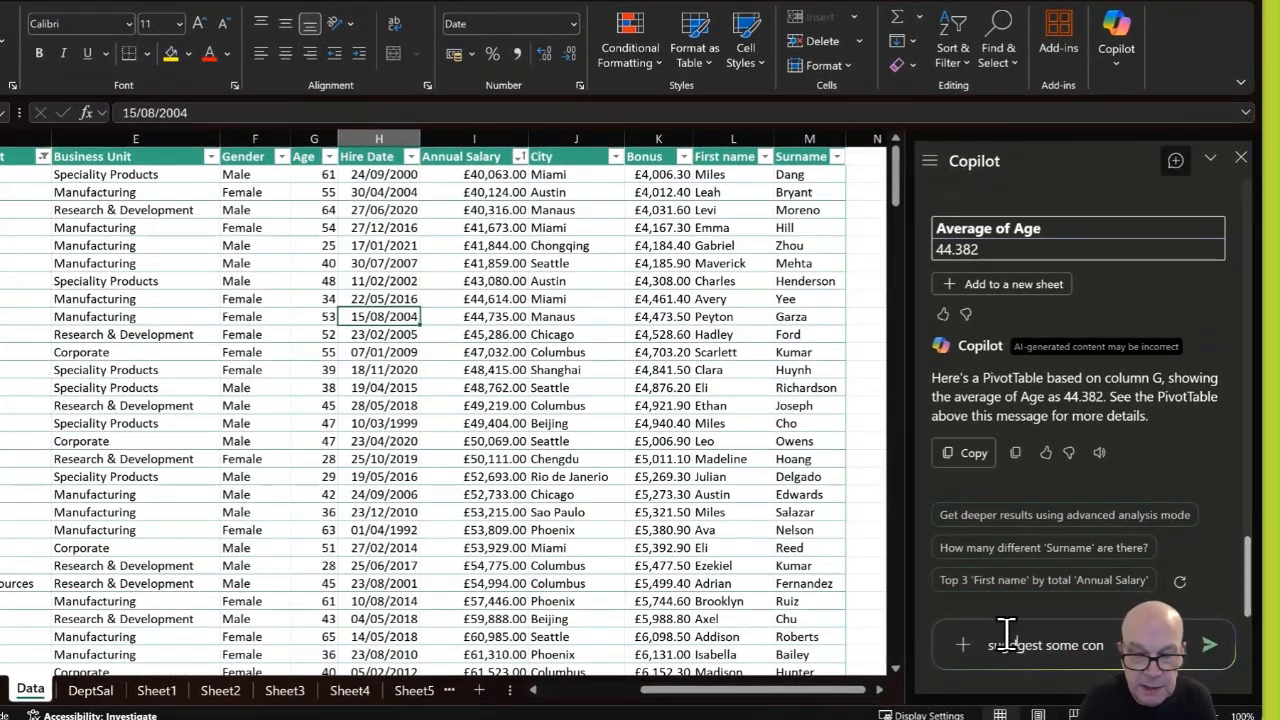
text(ditional)
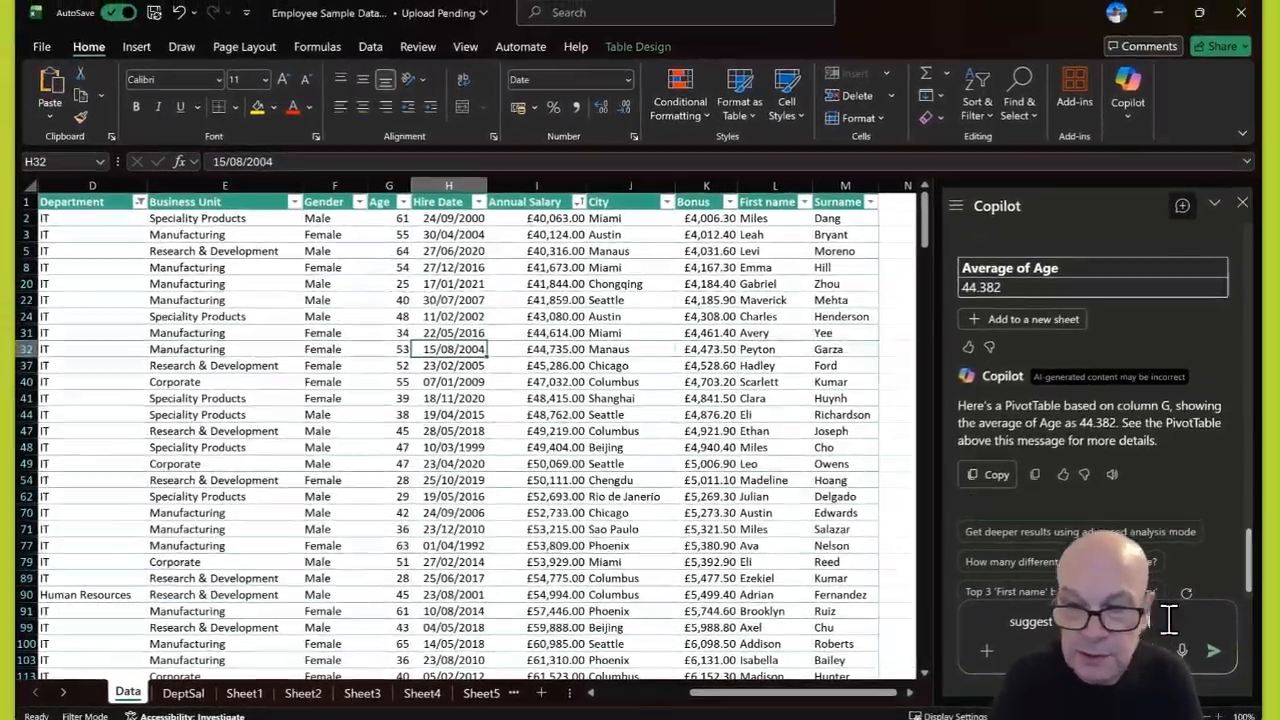
text(format)
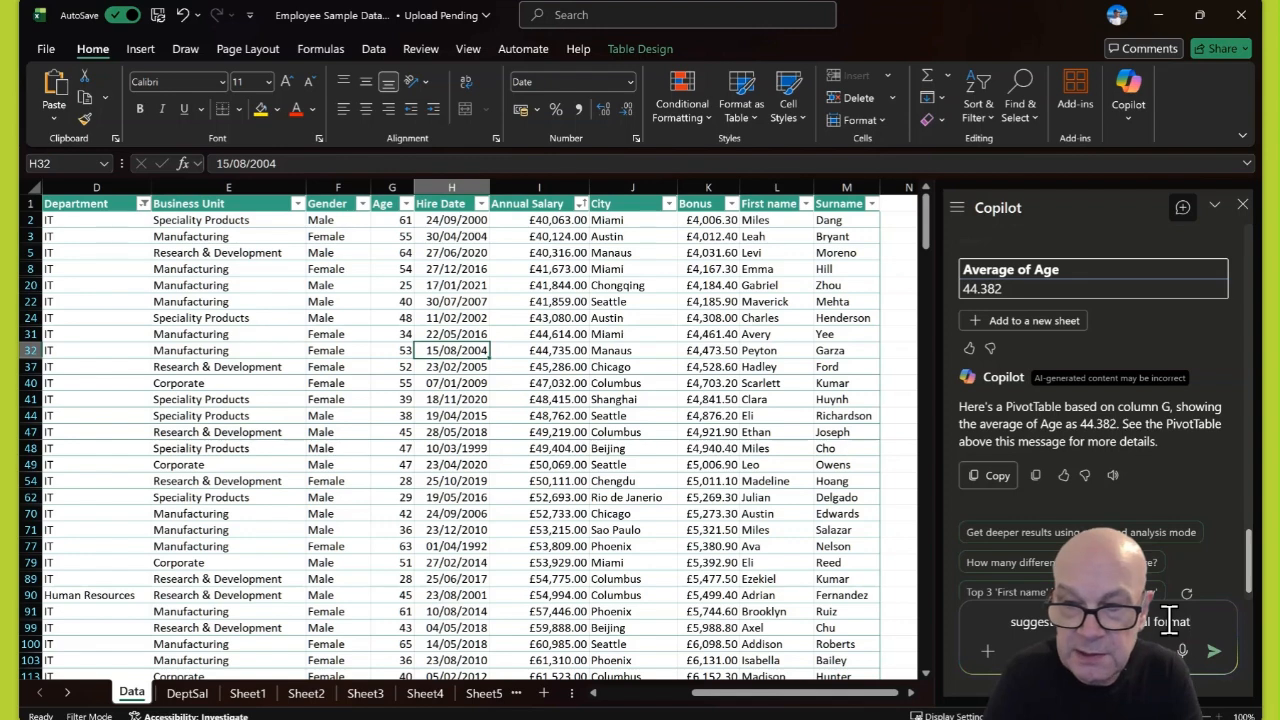
text(ting)
key(Return)
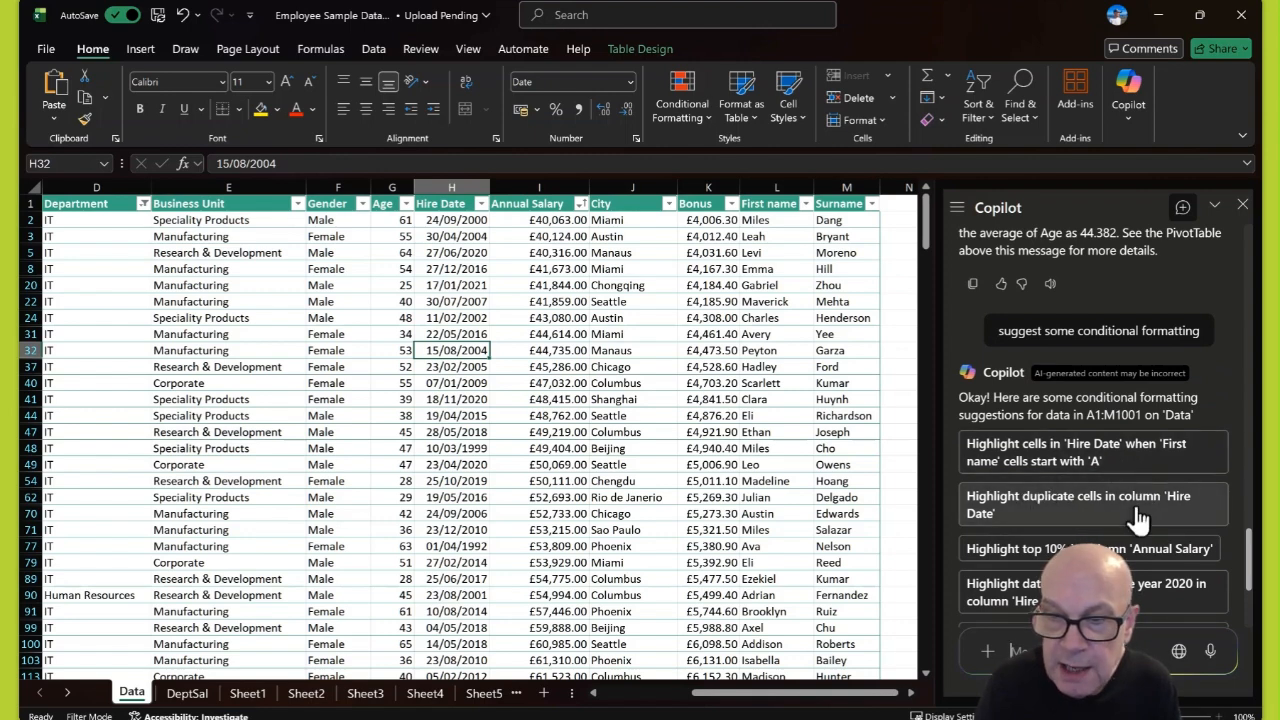
scroll(1135, 520, down, 2)
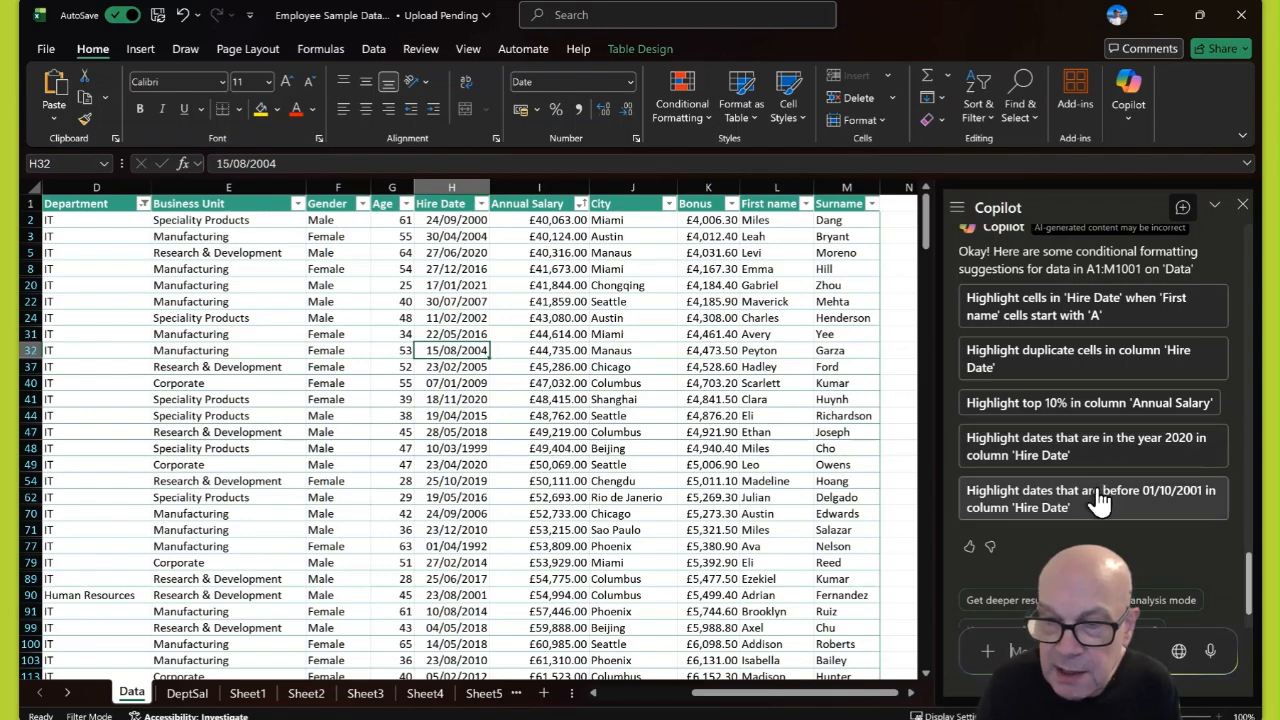
scroll(1098, 510, down, 1)
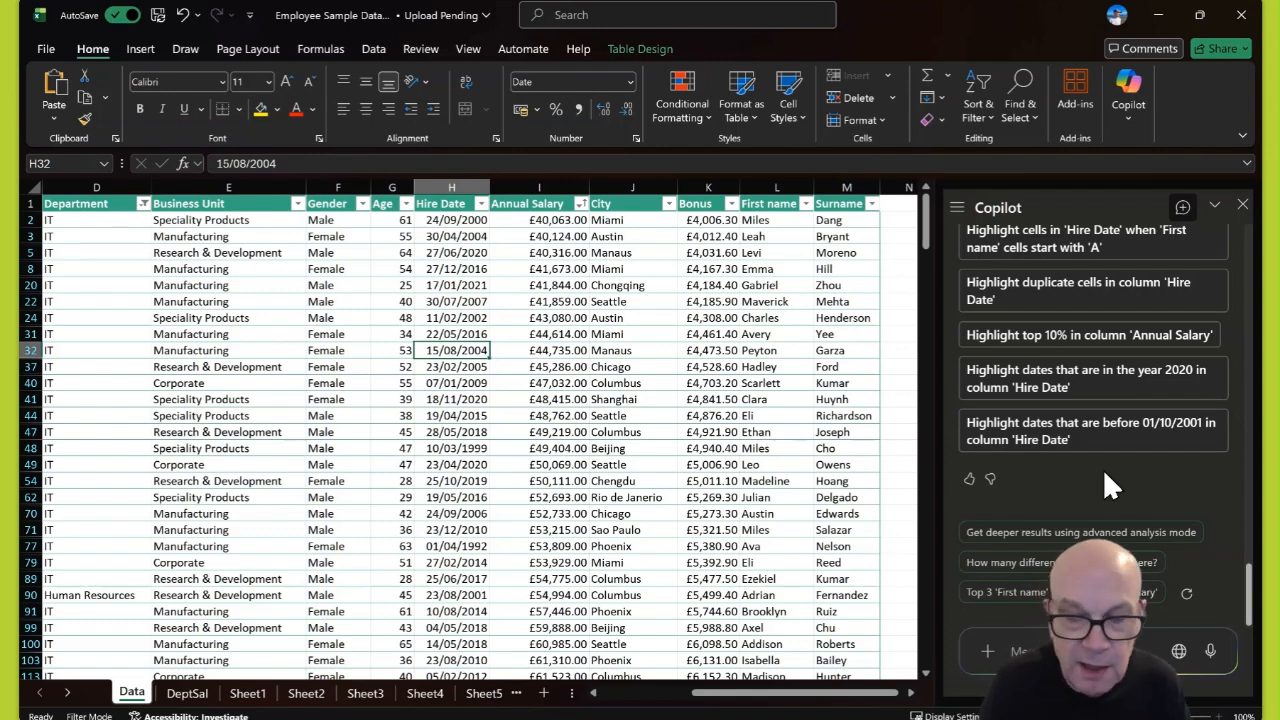
- Ask Copilot to suggest a highlight fill colour for each formatting rule
text(highlight)
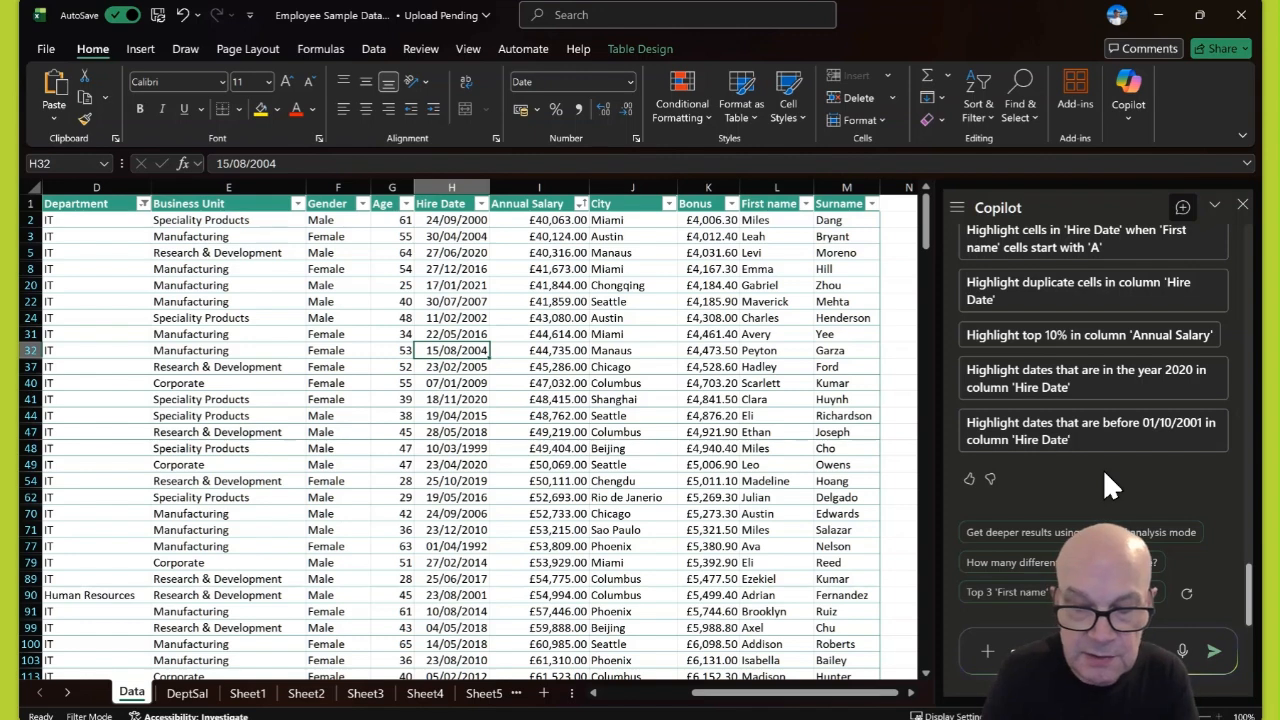
key(Return)
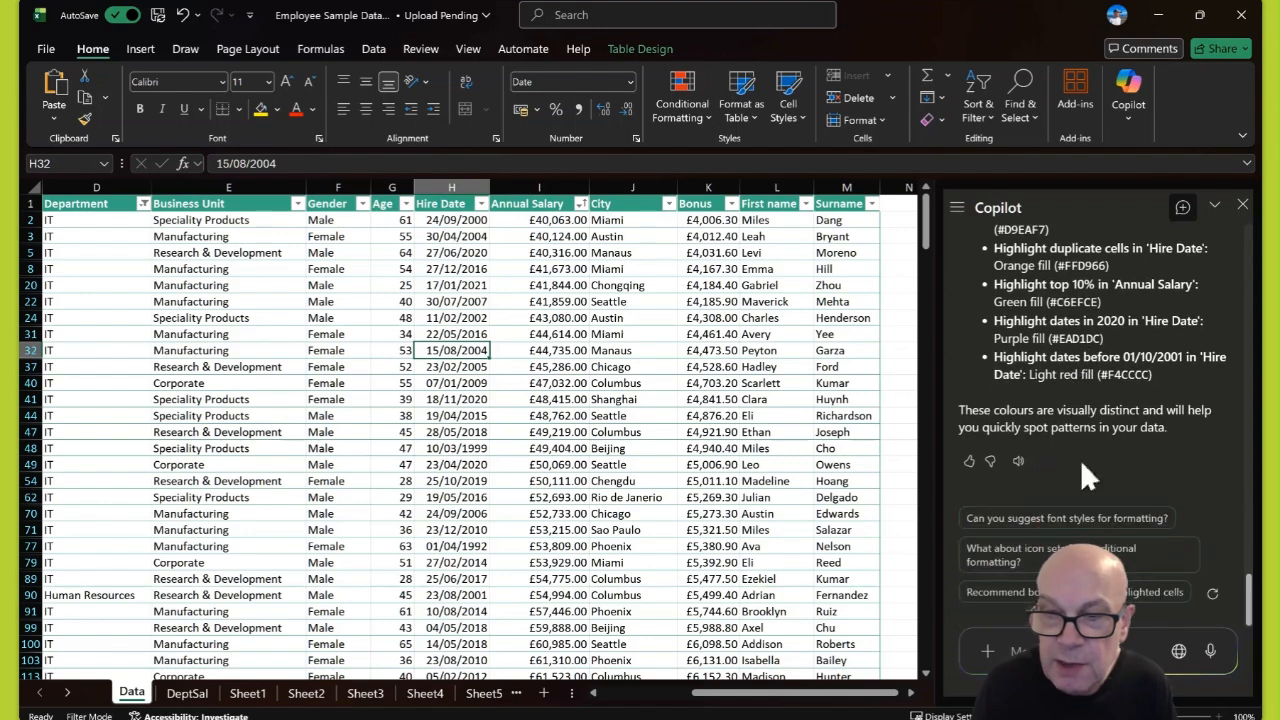
text(T)
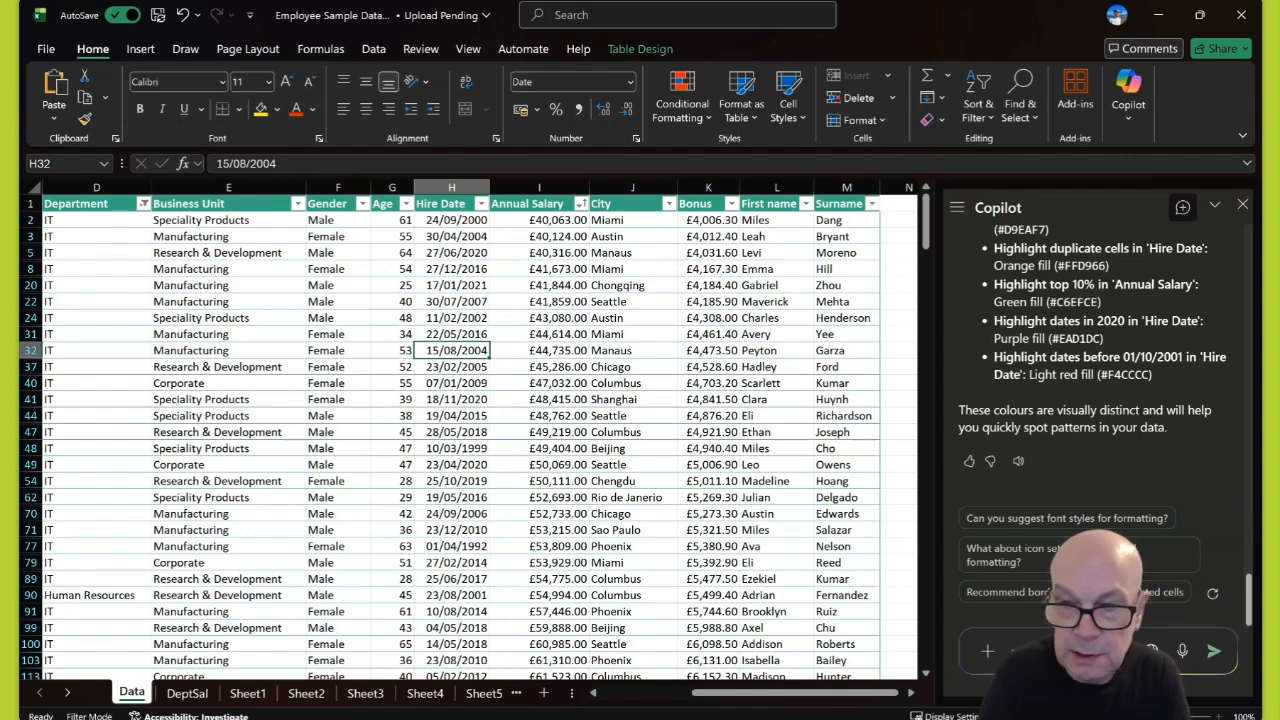
- Ask Copilot to apply these suggestions and review the five resulting rules, such as =YEAR($H2)=2020
key(Return)
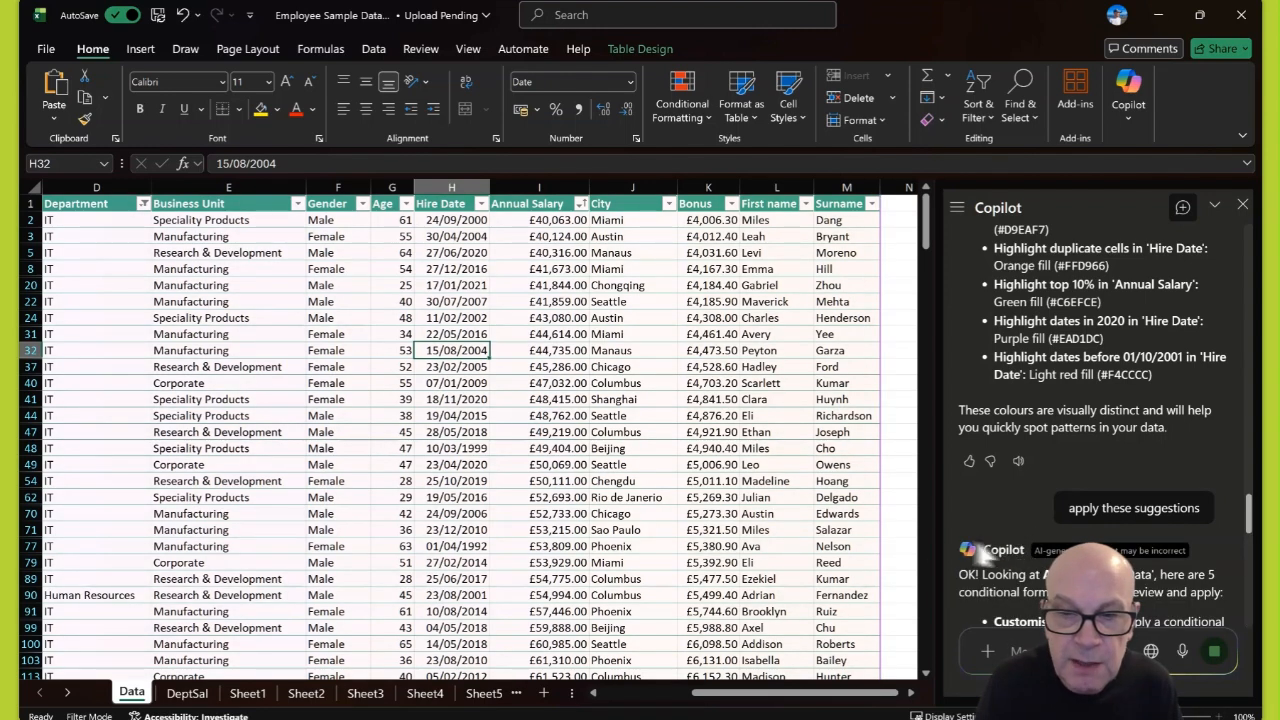
scroll(614, 408, down, 2)
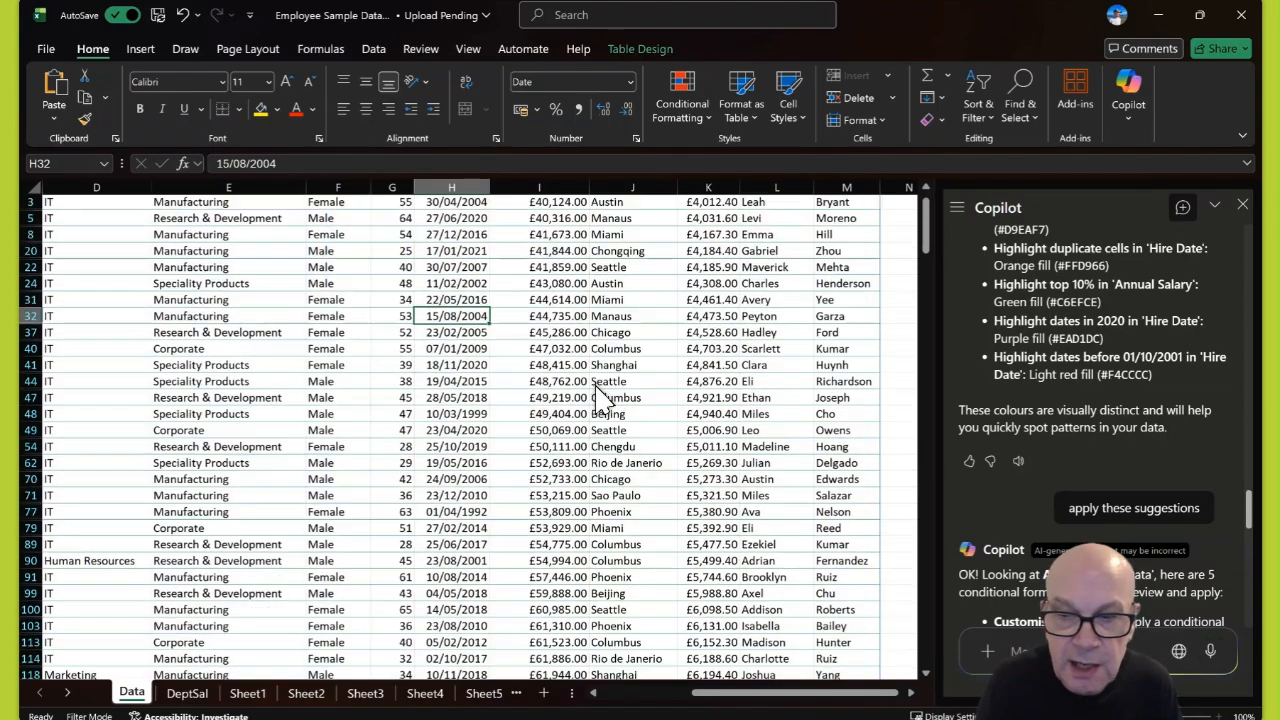
scroll(825, 410, down, 2)
scroll(1012, 422, down, 6)
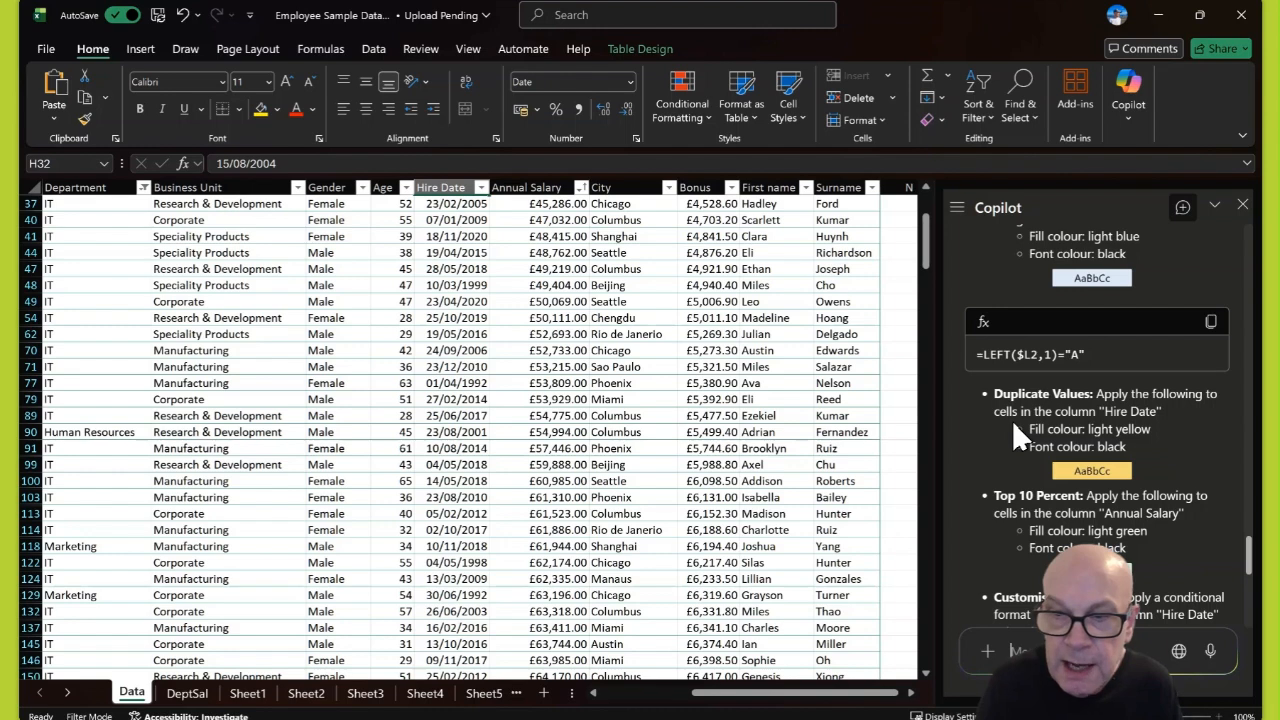
scroll(1012, 420, down, 3)
scroll(1012, 420, down, 3)
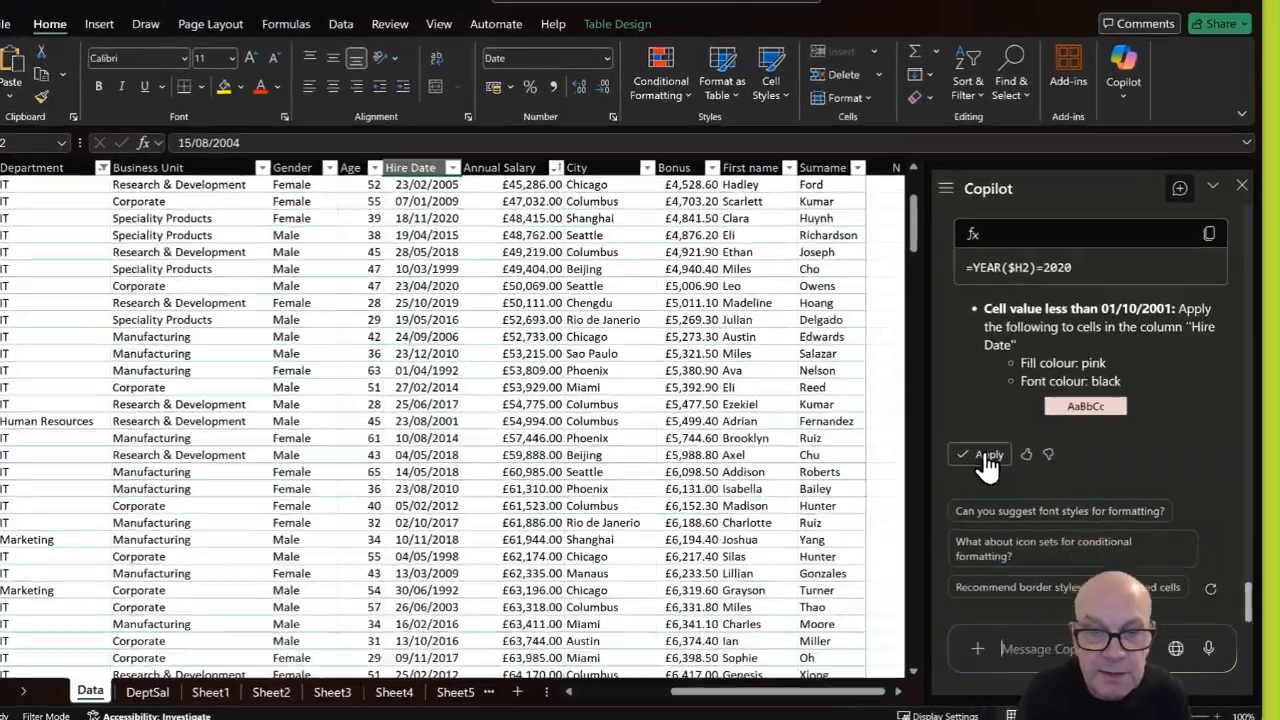
- Apply Copilot's conditional formatting rules, colouring Hire Date cells pink, yellow and blue
click(998, 474)
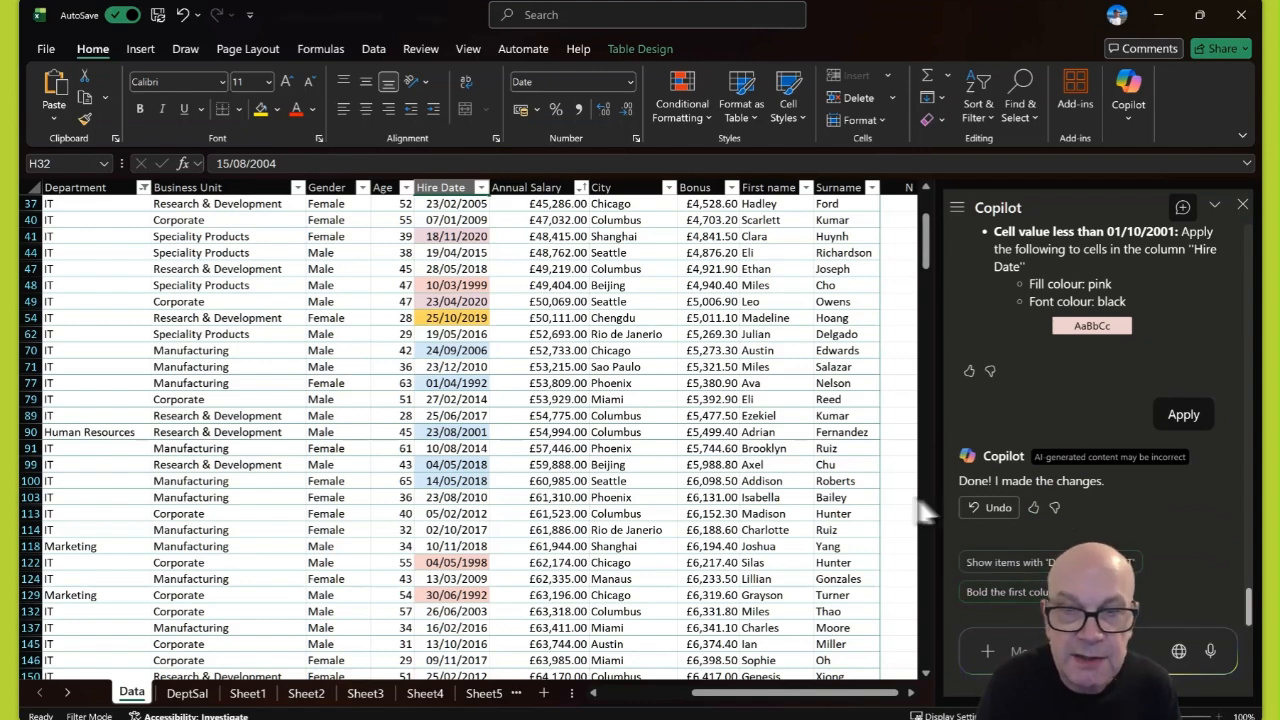
scroll(1028, 512, up, 3)
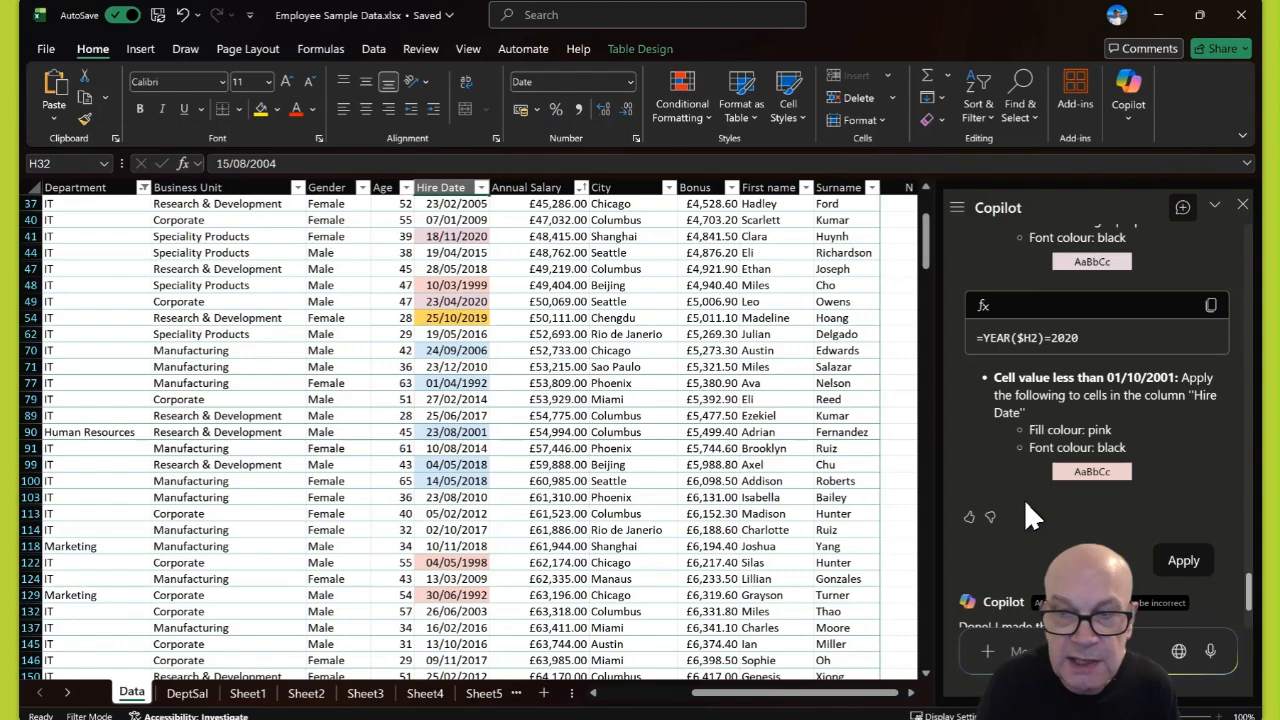
scroll(1027, 507, down, 3)
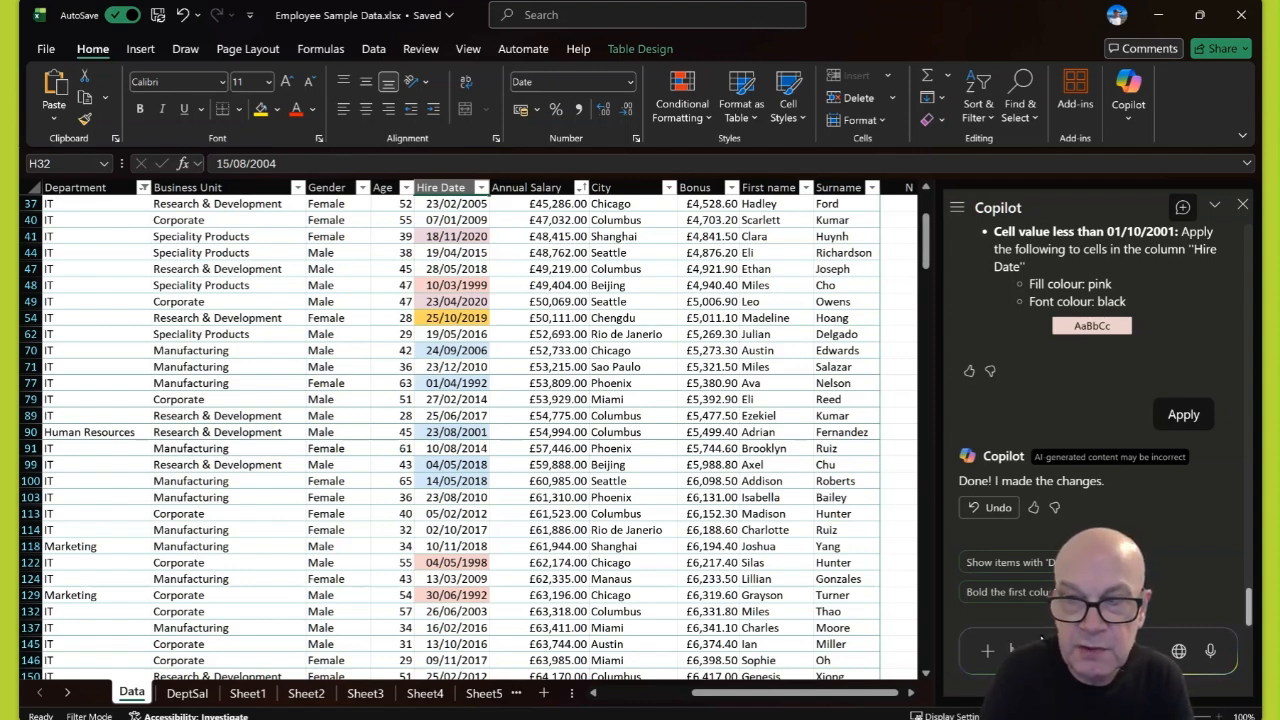
- Request a Copilot annual salary review summary covering 911 employees, average 113,217.37 and median 96,557
text(reate summary of)
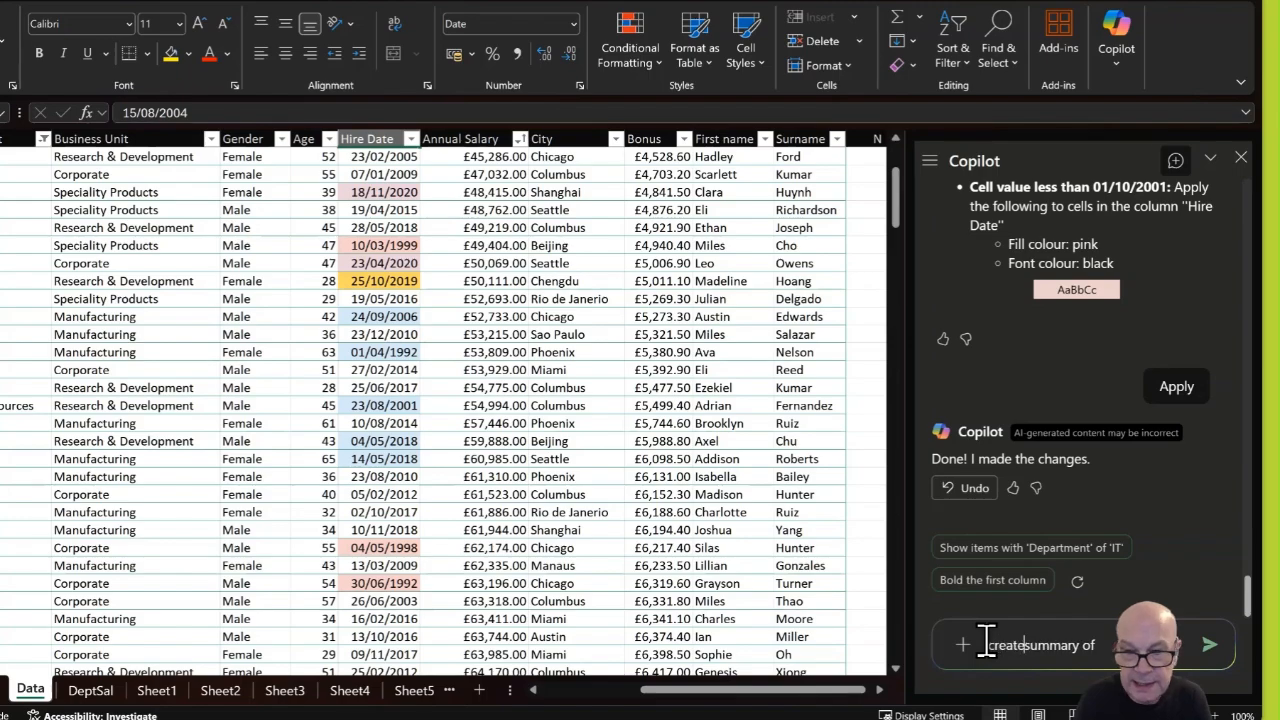
text(annual)
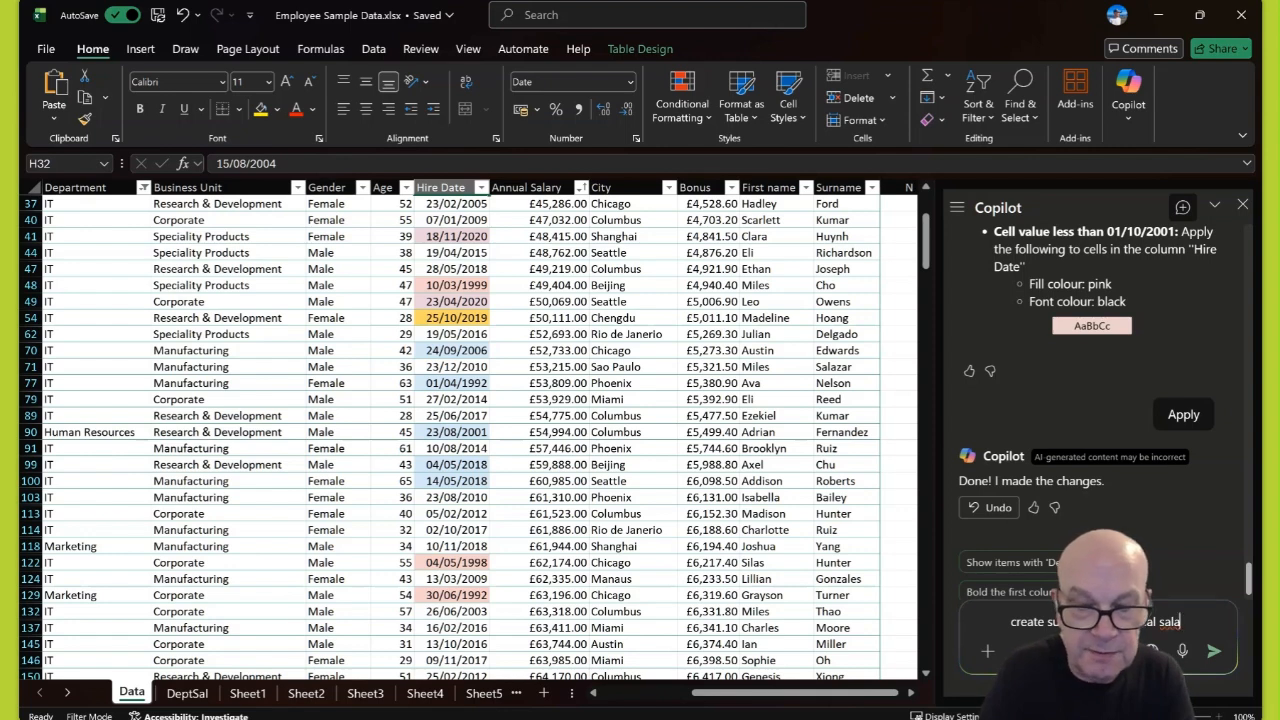
text( salary review)
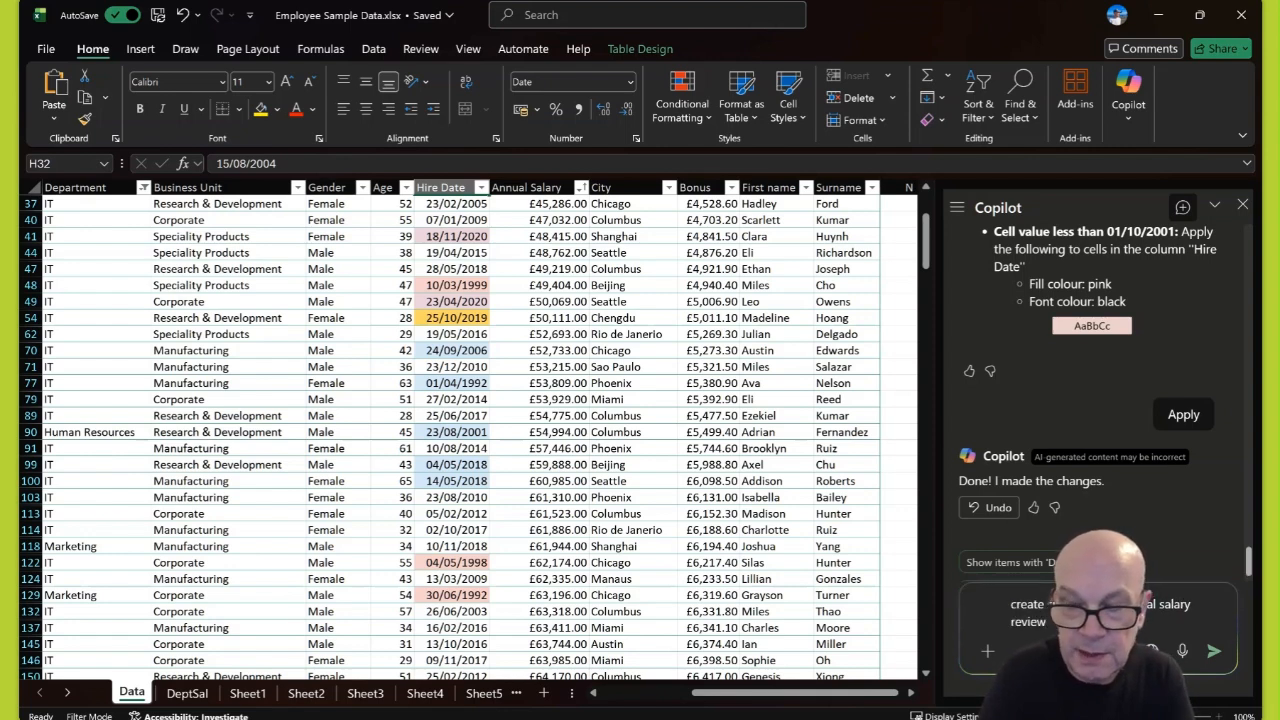
key(Return)
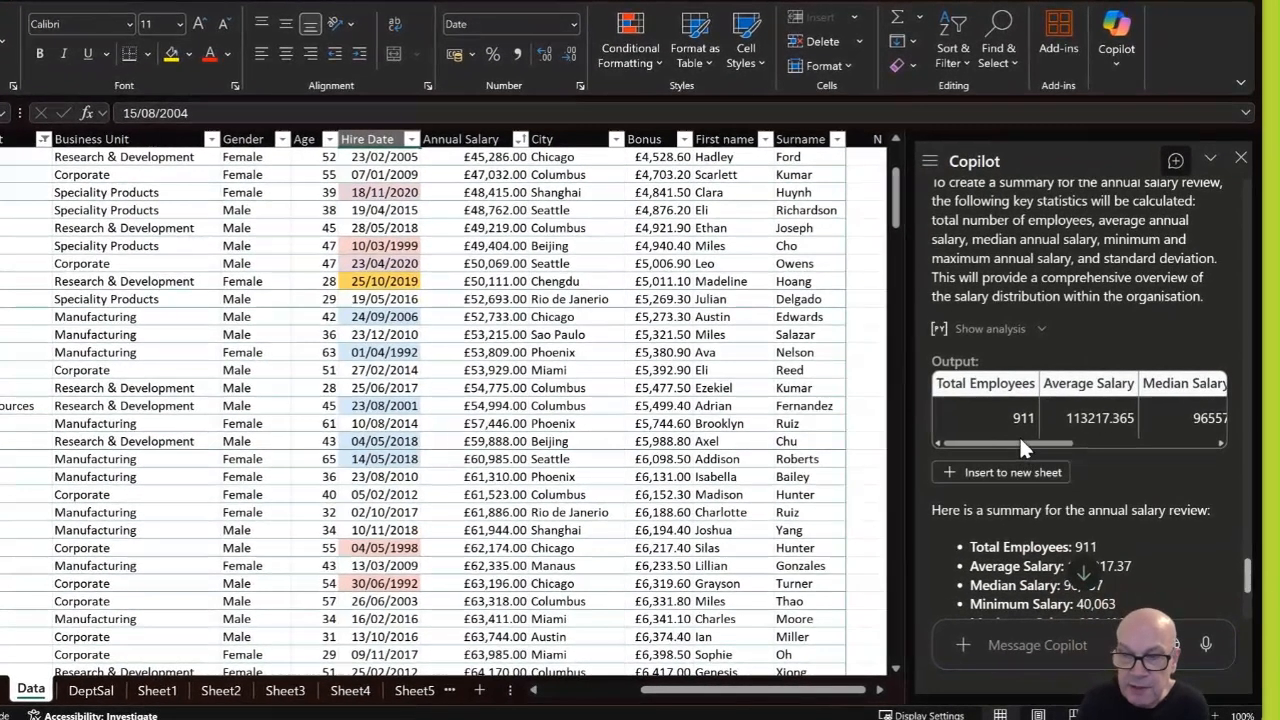
drag(1035, 466, 1196, 428)
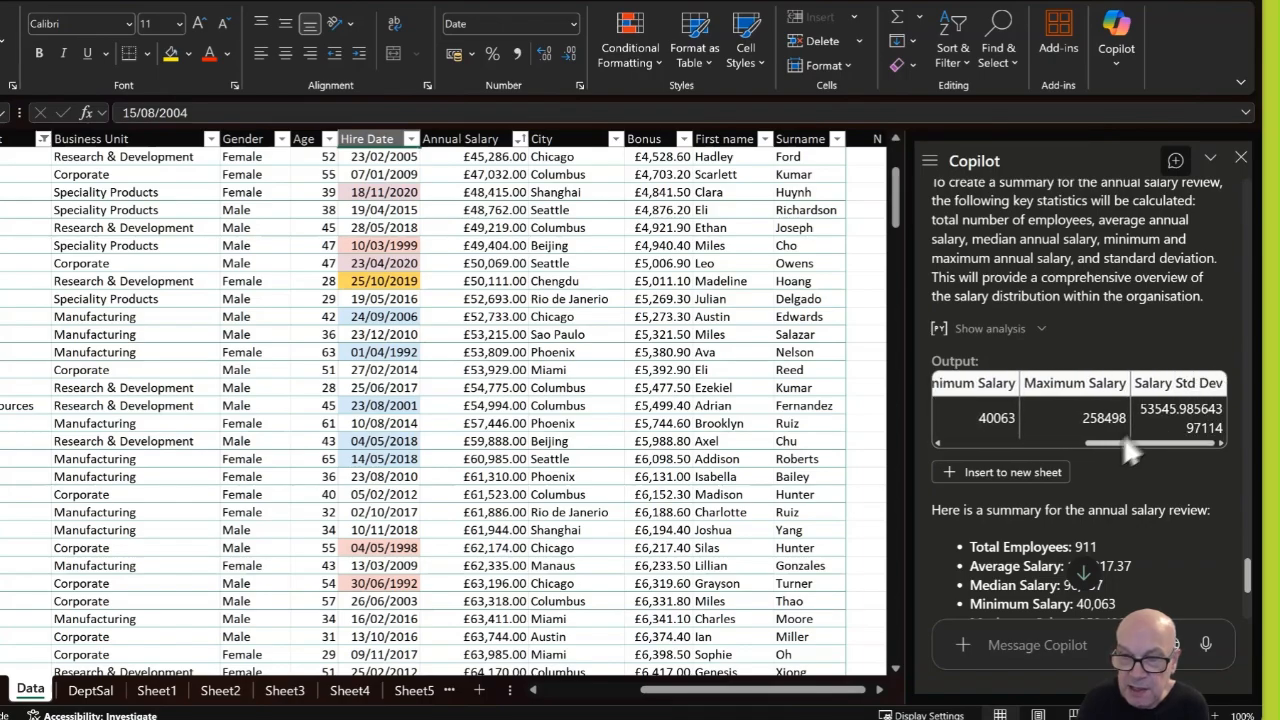
scroll(1096, 477, down, 2)
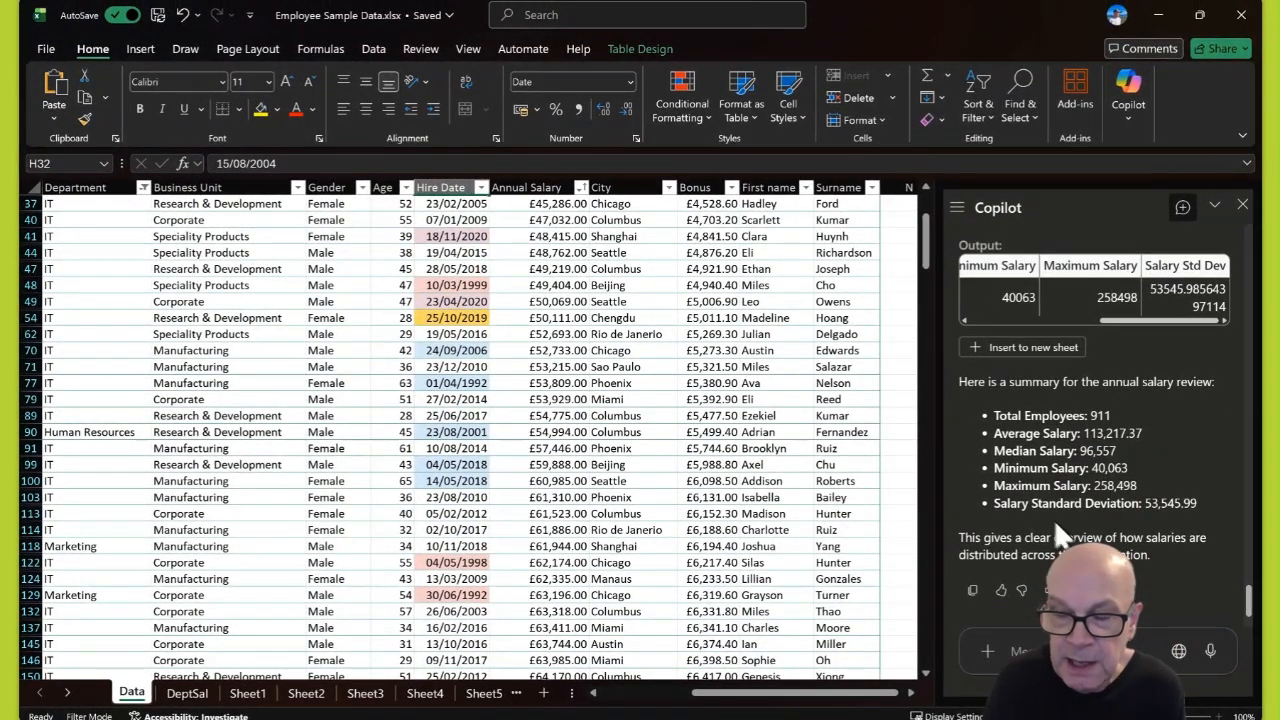